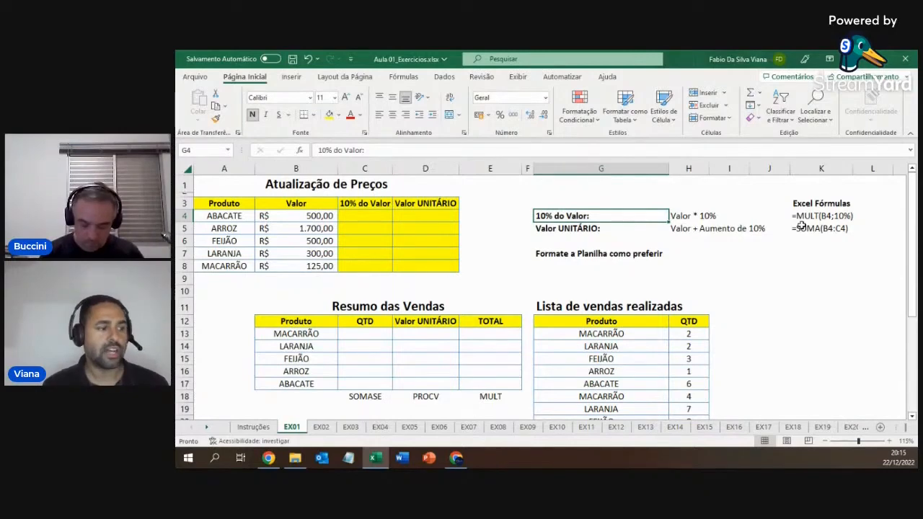
Enter the formula =MULT(B4;10%) in cell C4 to calculate 10% of the ABACATE value
key("Left")
key("Left")
key("Left")
key("Left")
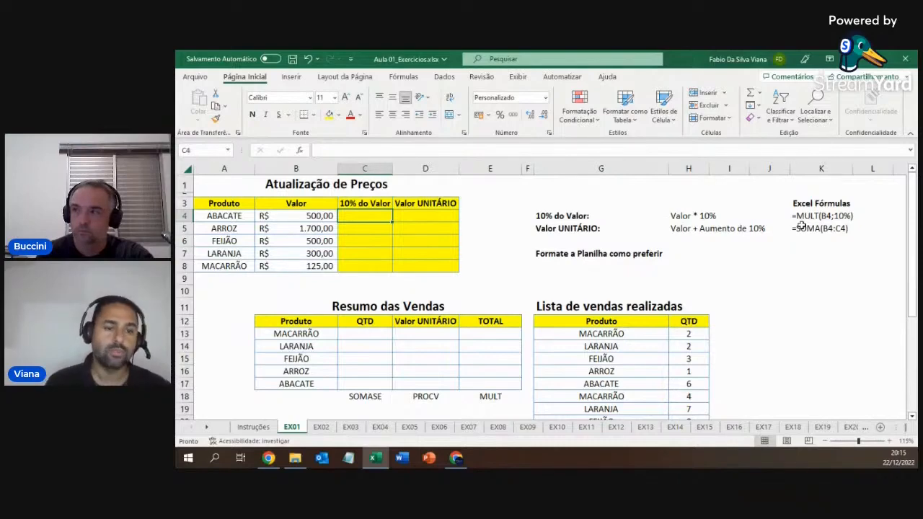
type("=")
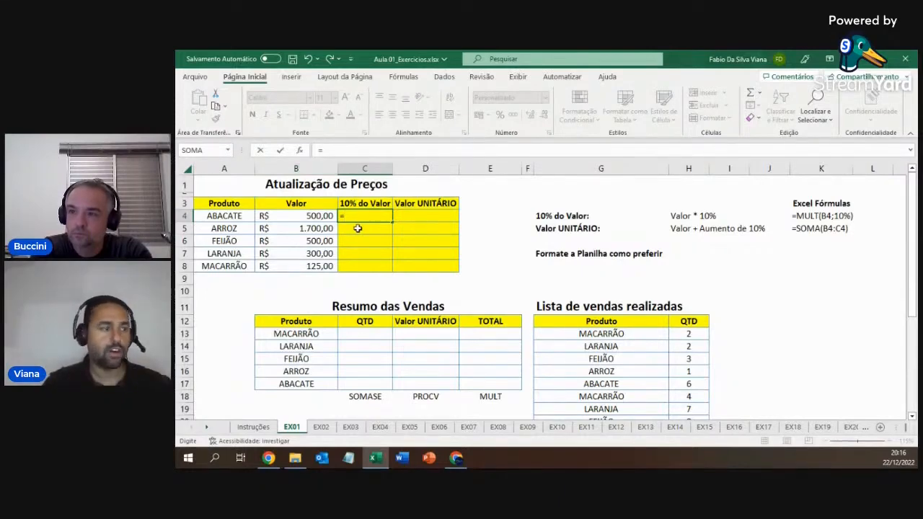
type("mult")
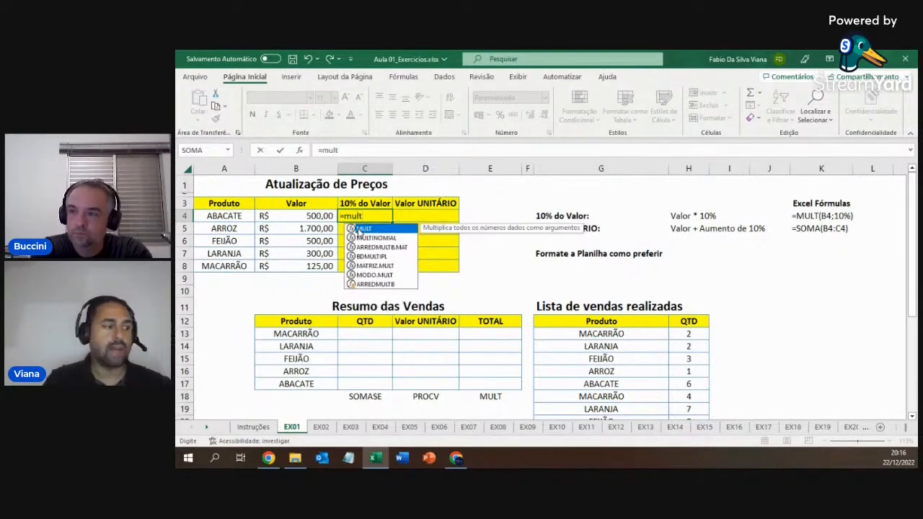
type("(")
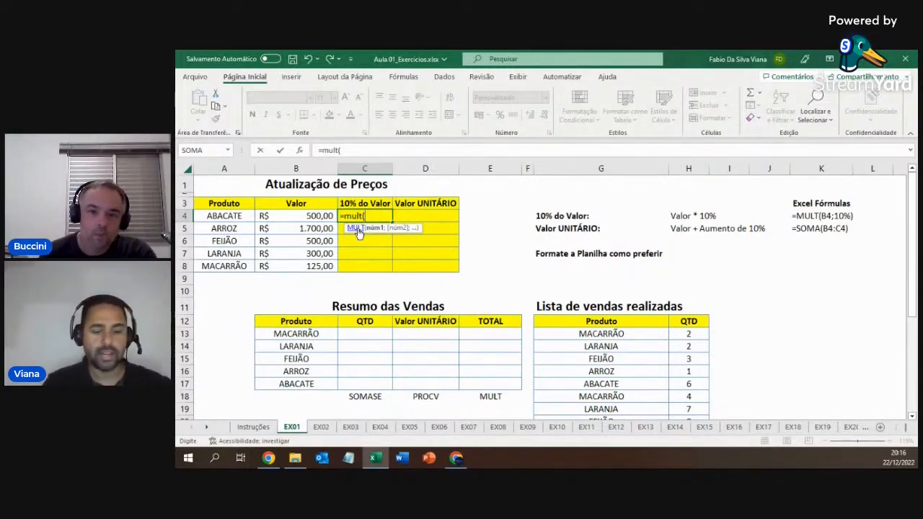
type("b")
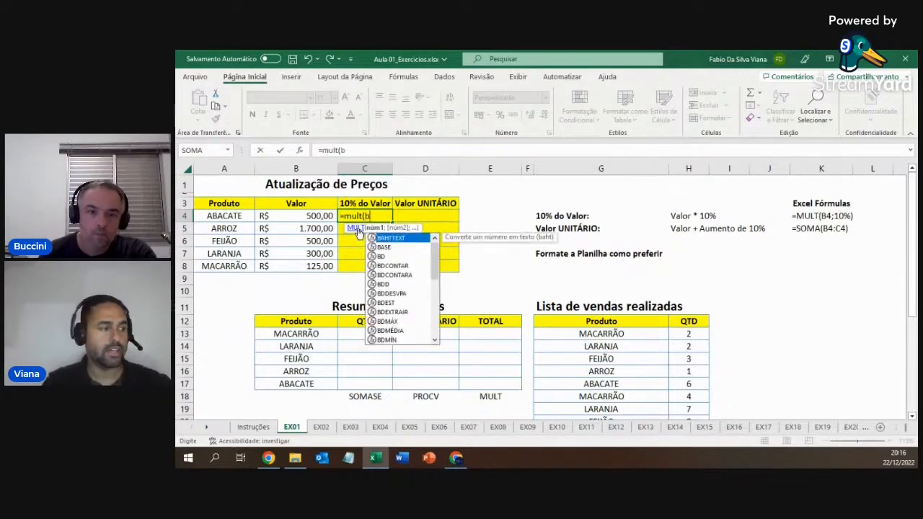
key("BackSpace")
type("B4")
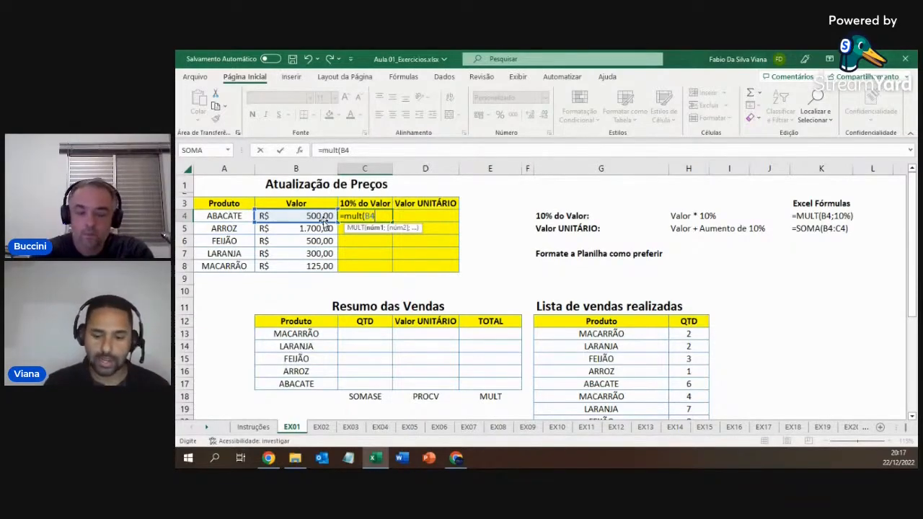
type(";")
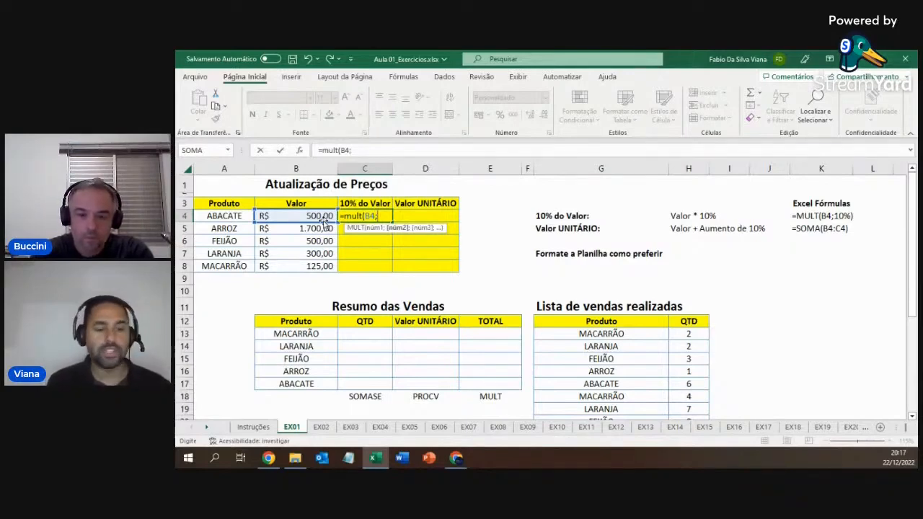
type("10%")
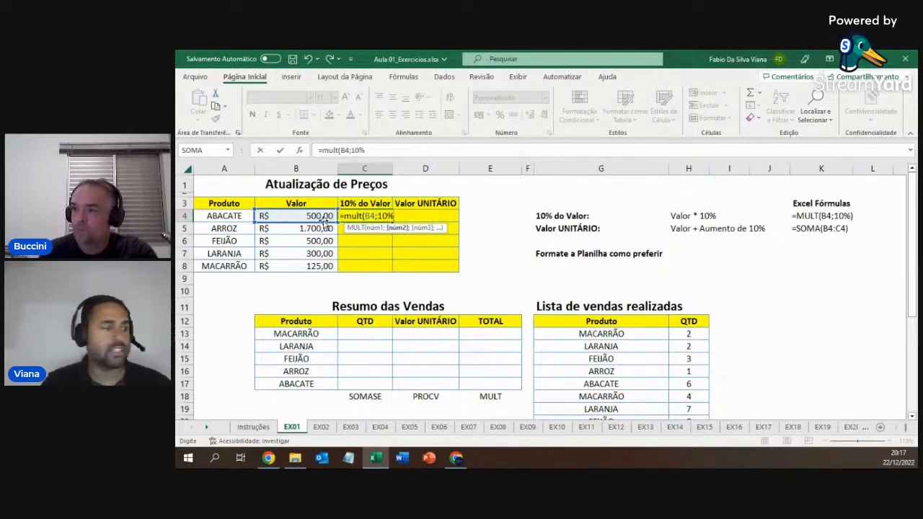
type(")")
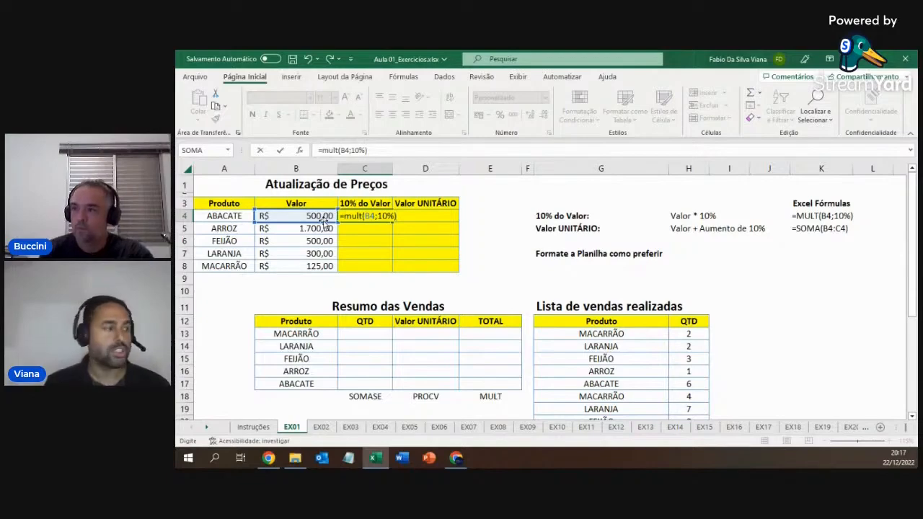
key("Return")
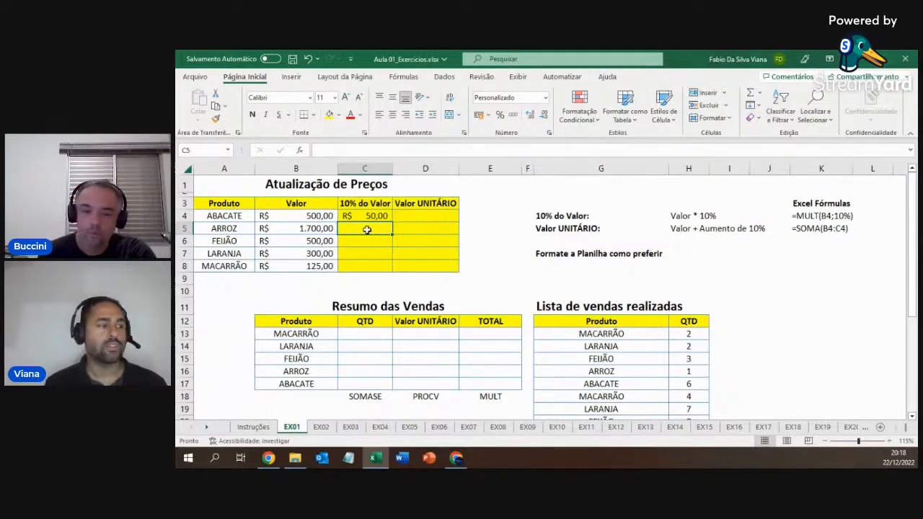
Enter the formula =SOMA(B4:C4) in cell D4 for the ABACATE unit value
left_click(423, 216)
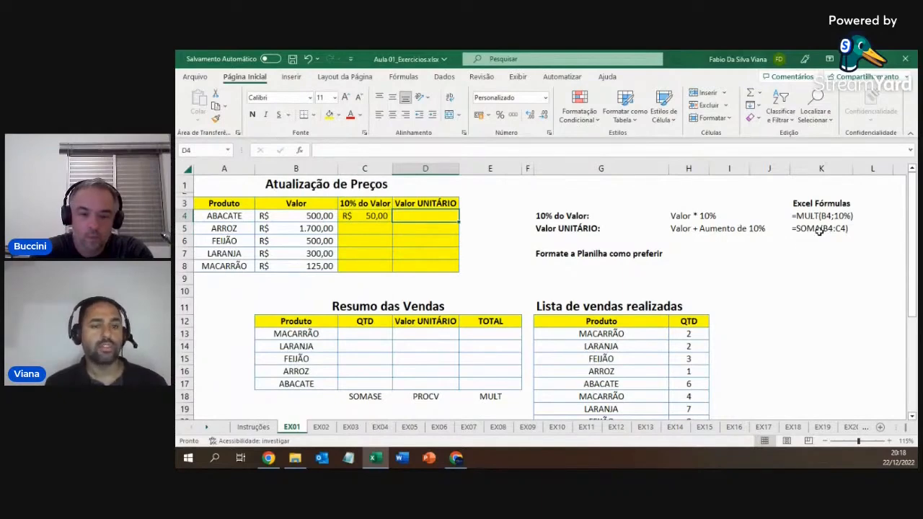
type("=")
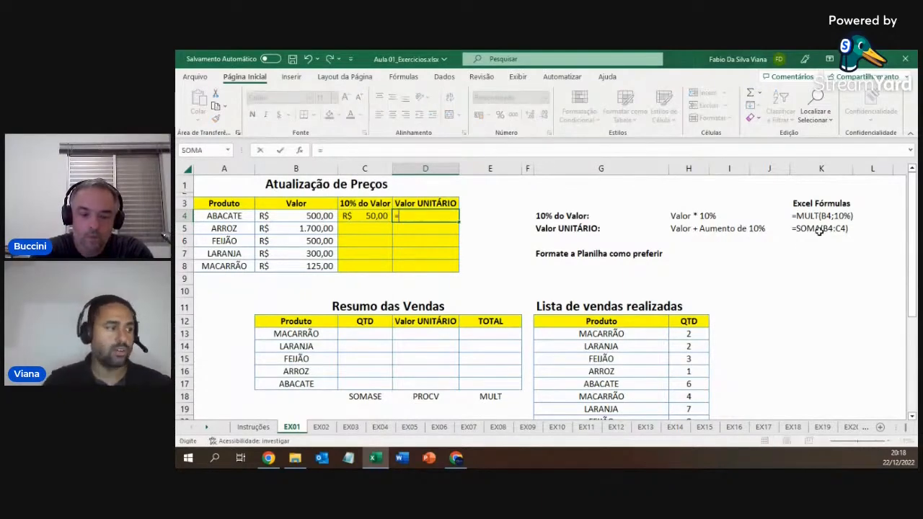
type("SOMA")
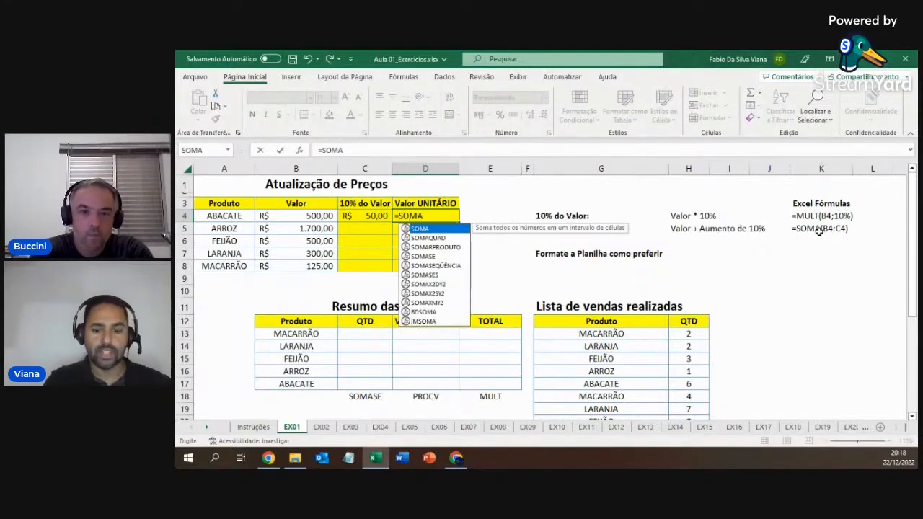
type("(")
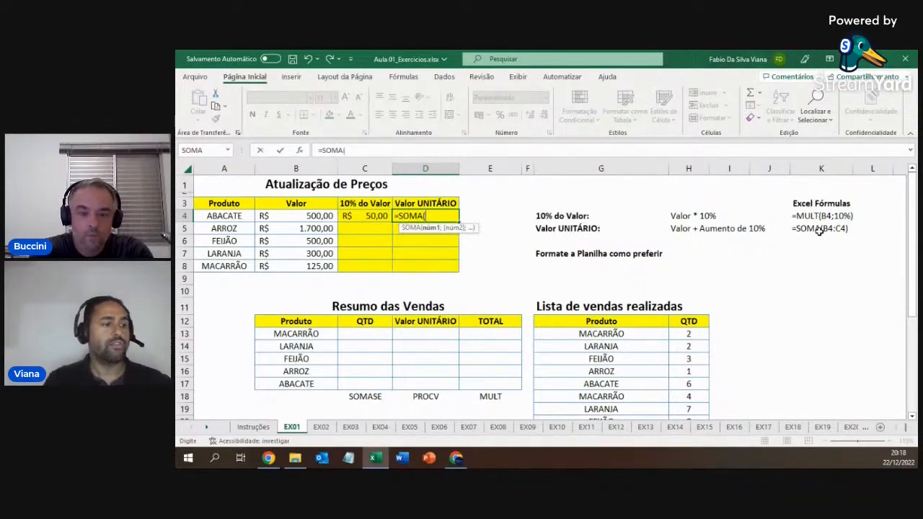
type("B")
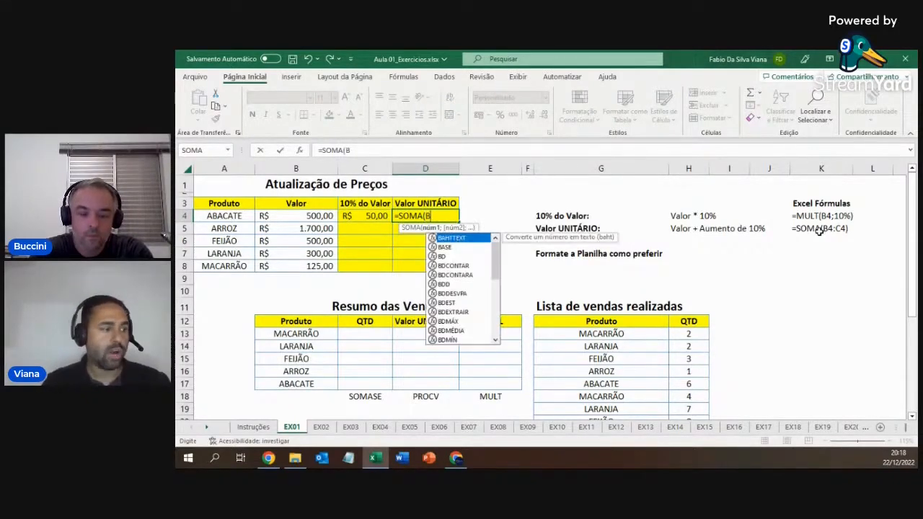
type("4:")
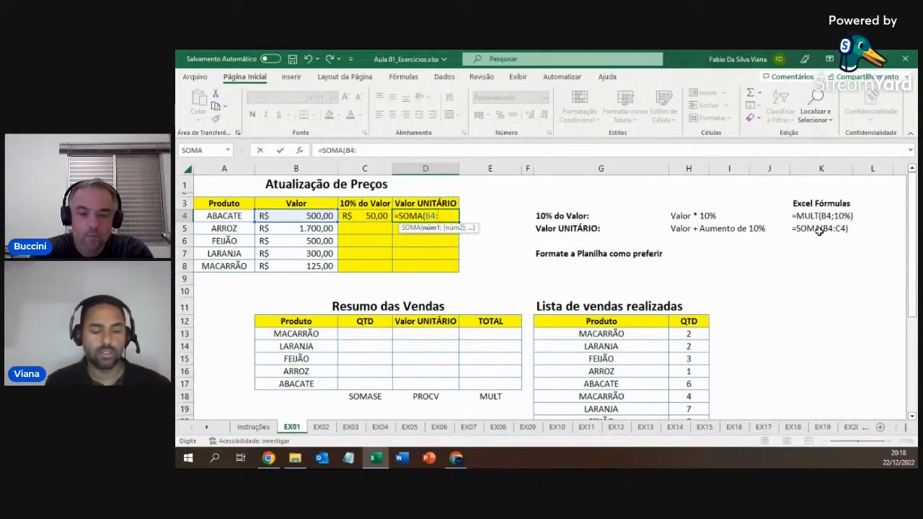
type("C4")
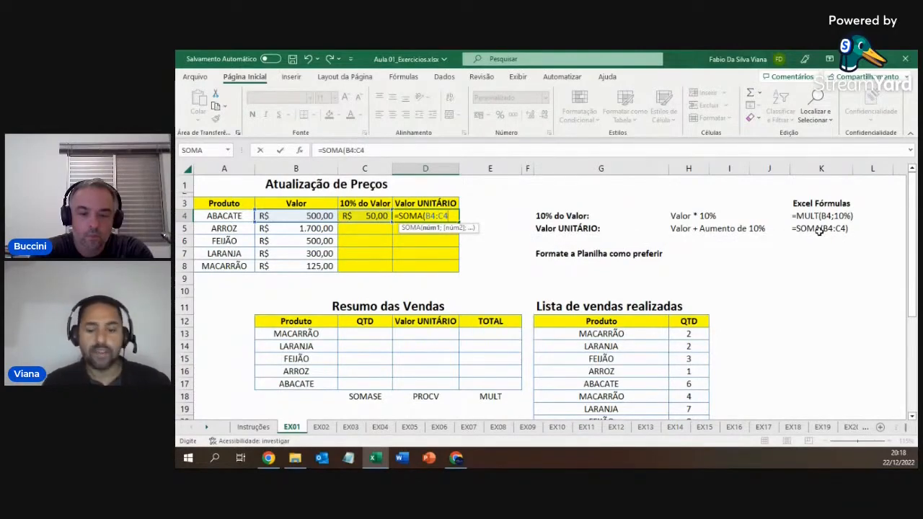
type(")")
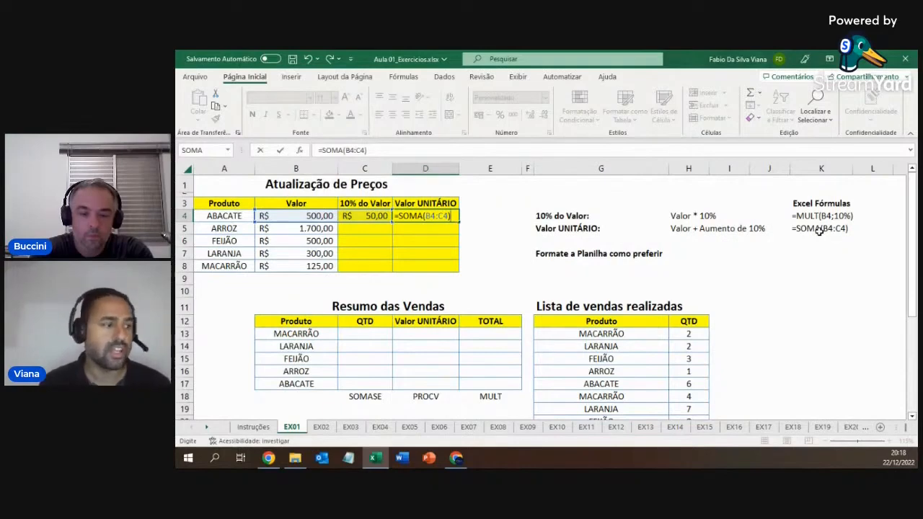
key("Return")
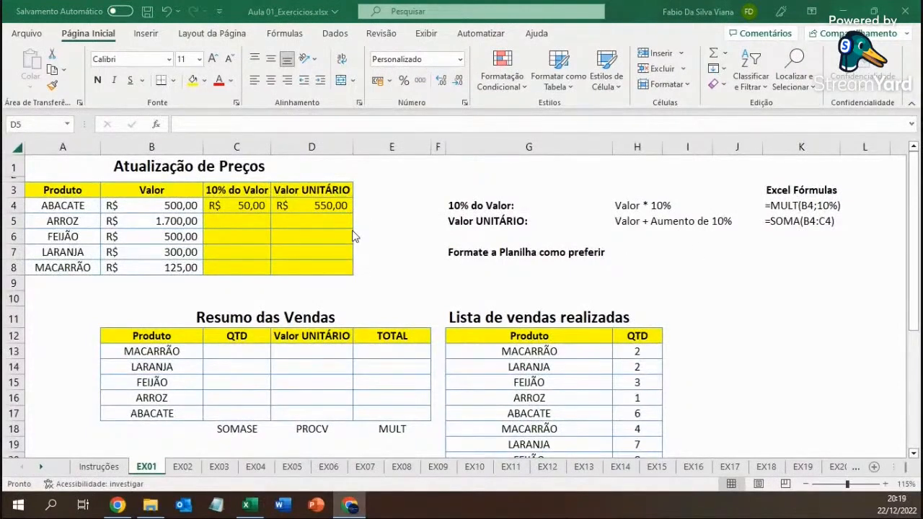
Fill the formulas of cells C4:D4 down through row 8 for the remaining products
left_click(304, 217)
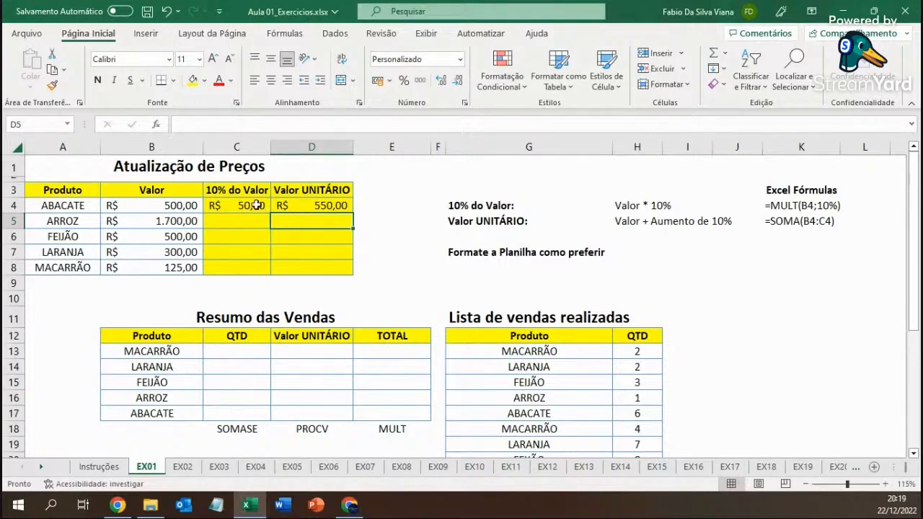
left_click_drag(257, 206, 348, 207)
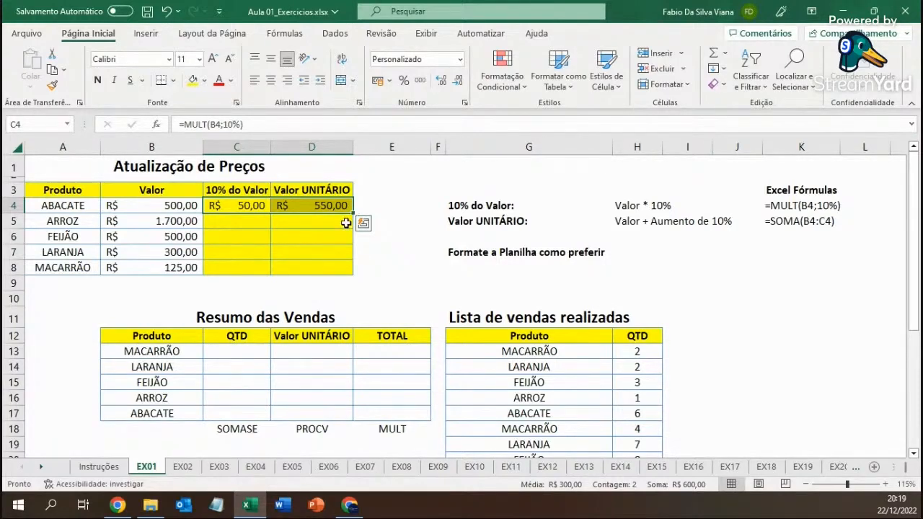
scroll(345, 223, "up", 4)
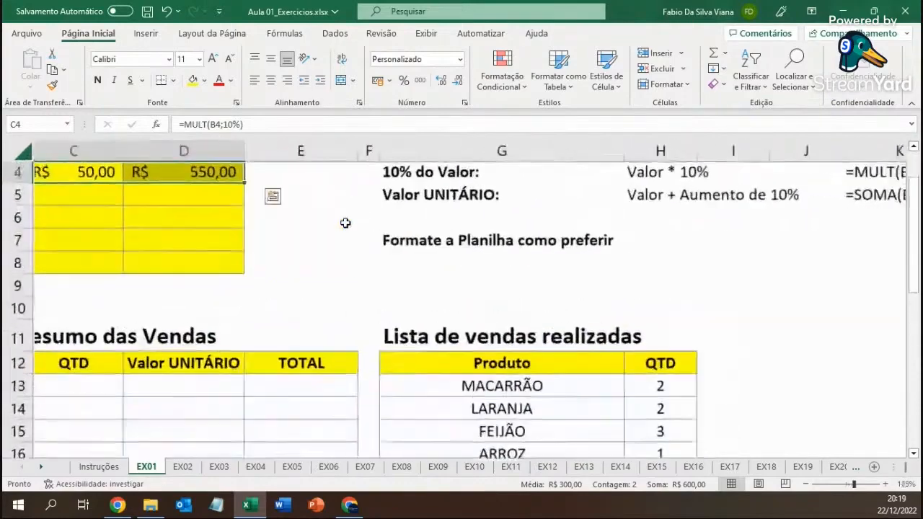
scroll(345, 223, "up", 1)
scroll(284, 253, "up", 1)
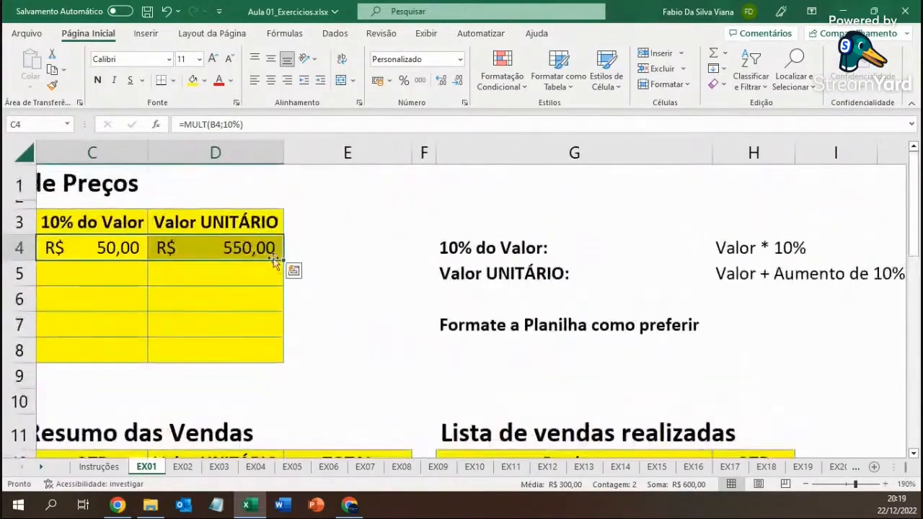
left_click(110, 251)
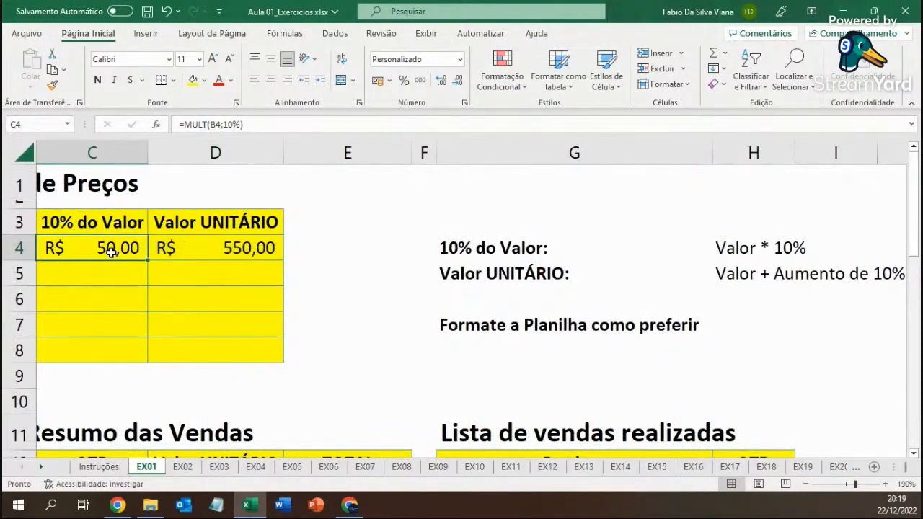
left_click_drag(110, 250, 154, 250)
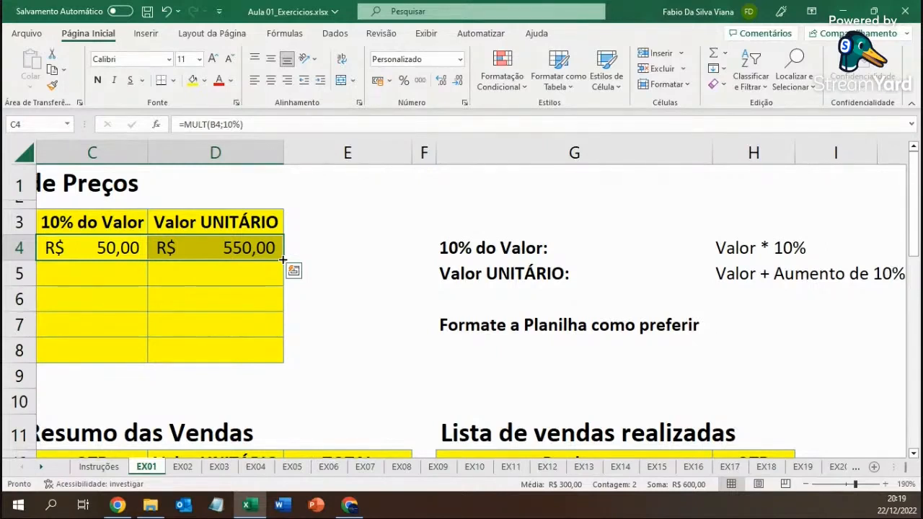
left_click_drag(283, 261, 282, 355)
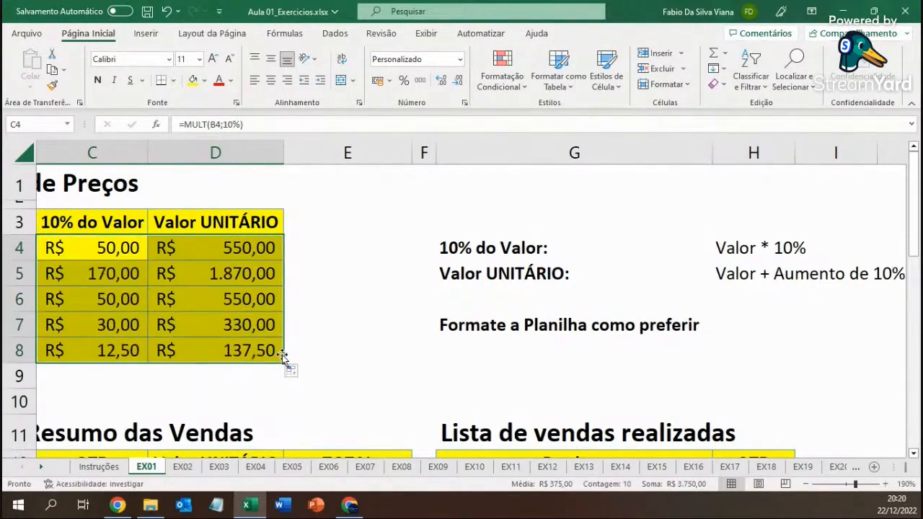
scroll(225, 313, "down", 1, "ctrl")
scroll(225, 312, "down", 1, "ctrl")
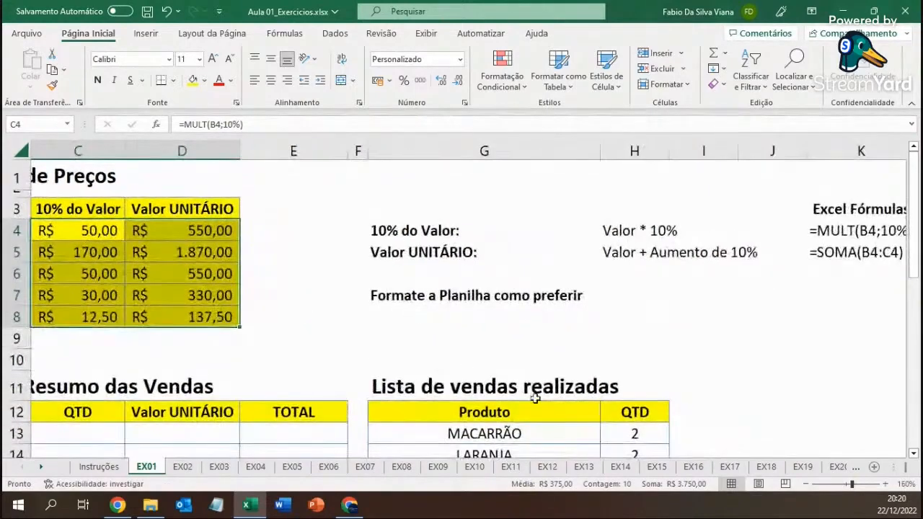
scroll(324, 283, "down", 2, "ctrl")
scroll(324, 284, "down", 1, "ctrl")
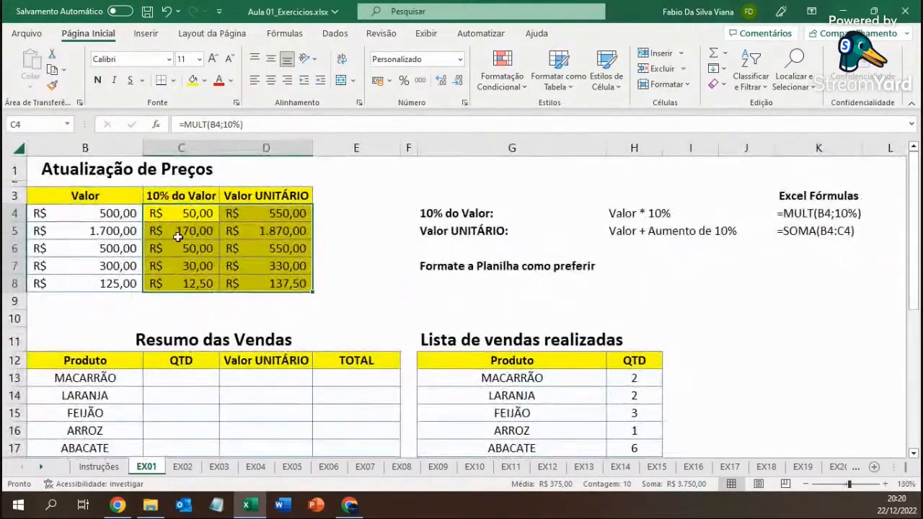